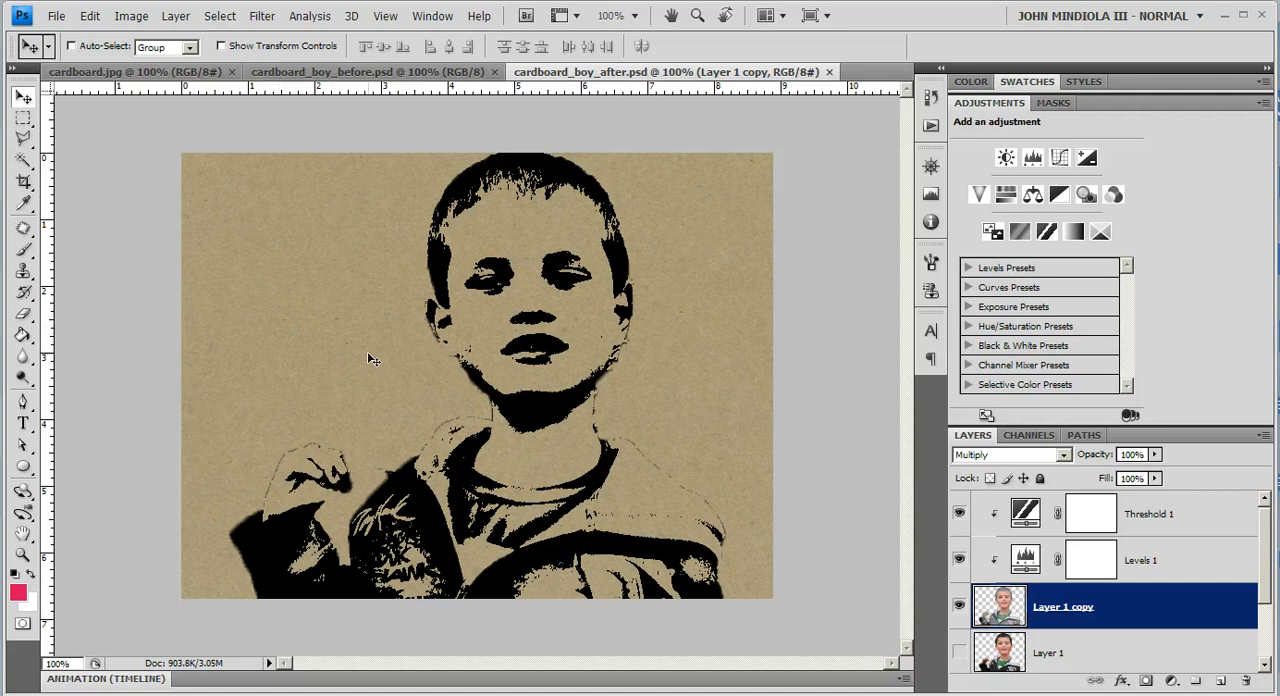
Step: In cardboard_boy_before.psd, load the saved "boy" channel as a new selection
{"action": "left_click", "coordinate": [131, 72]}
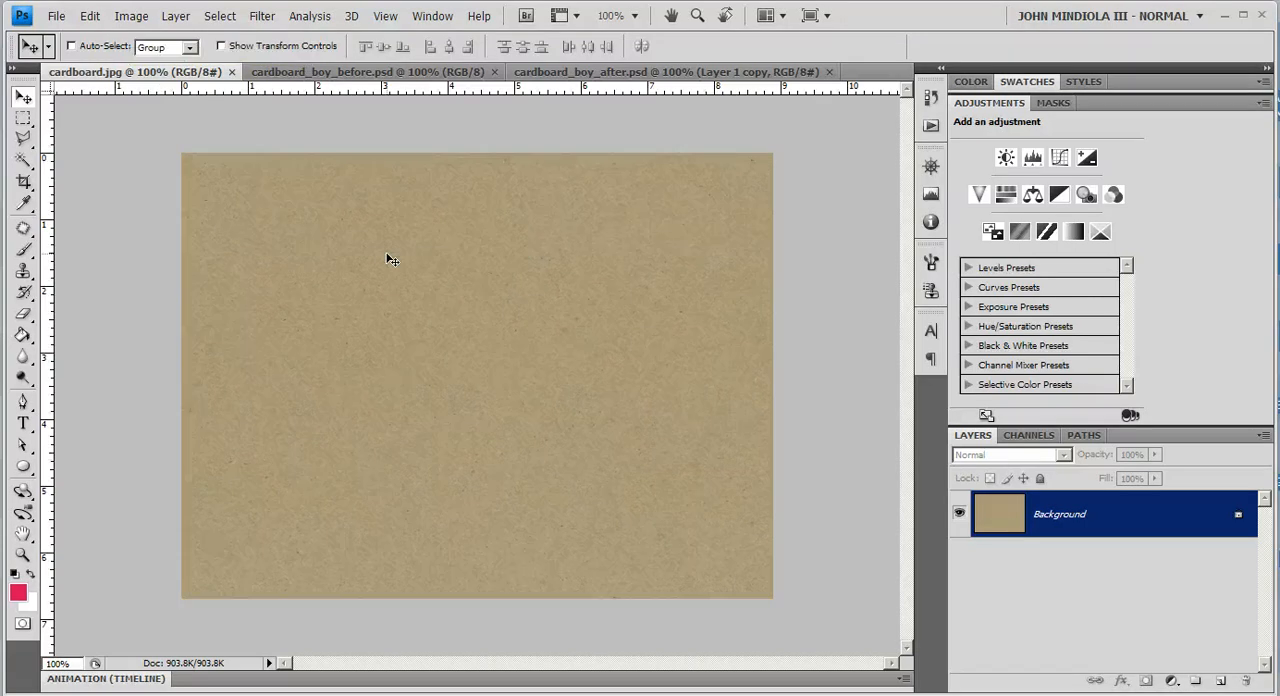
{"action": "left_click", "coordinate": [380, 76]}
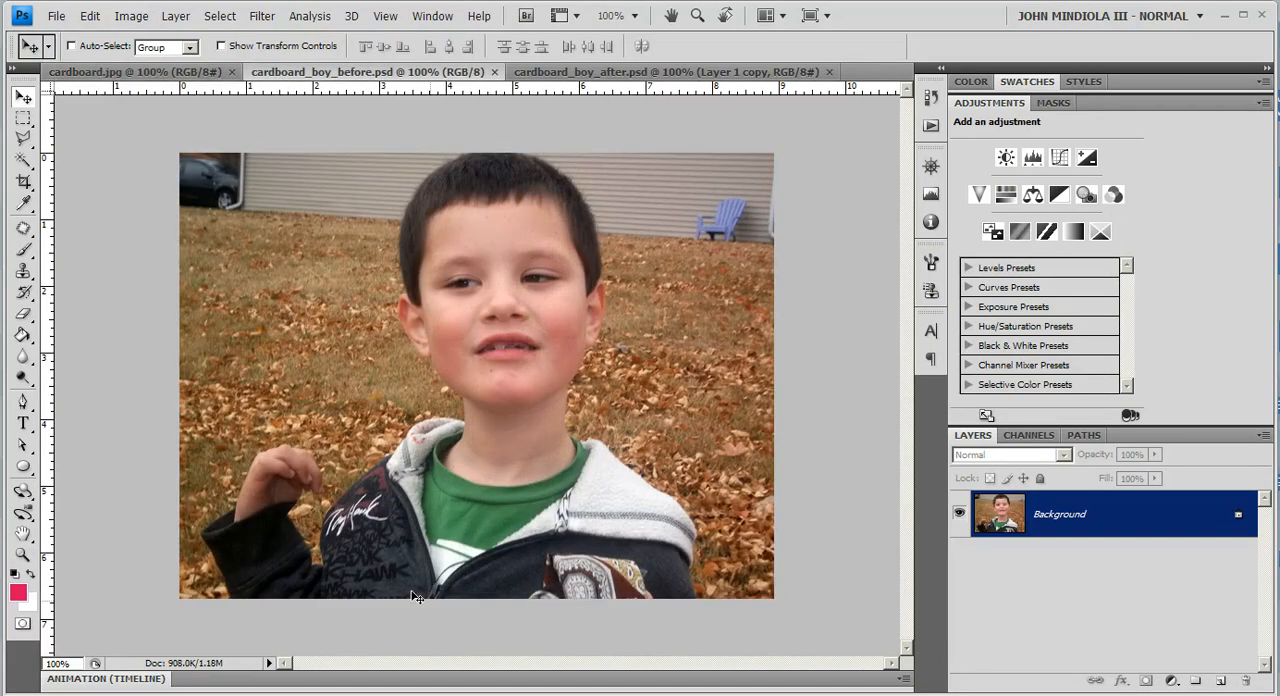
{"action": "left_click", "coordinate": [233, 18]}
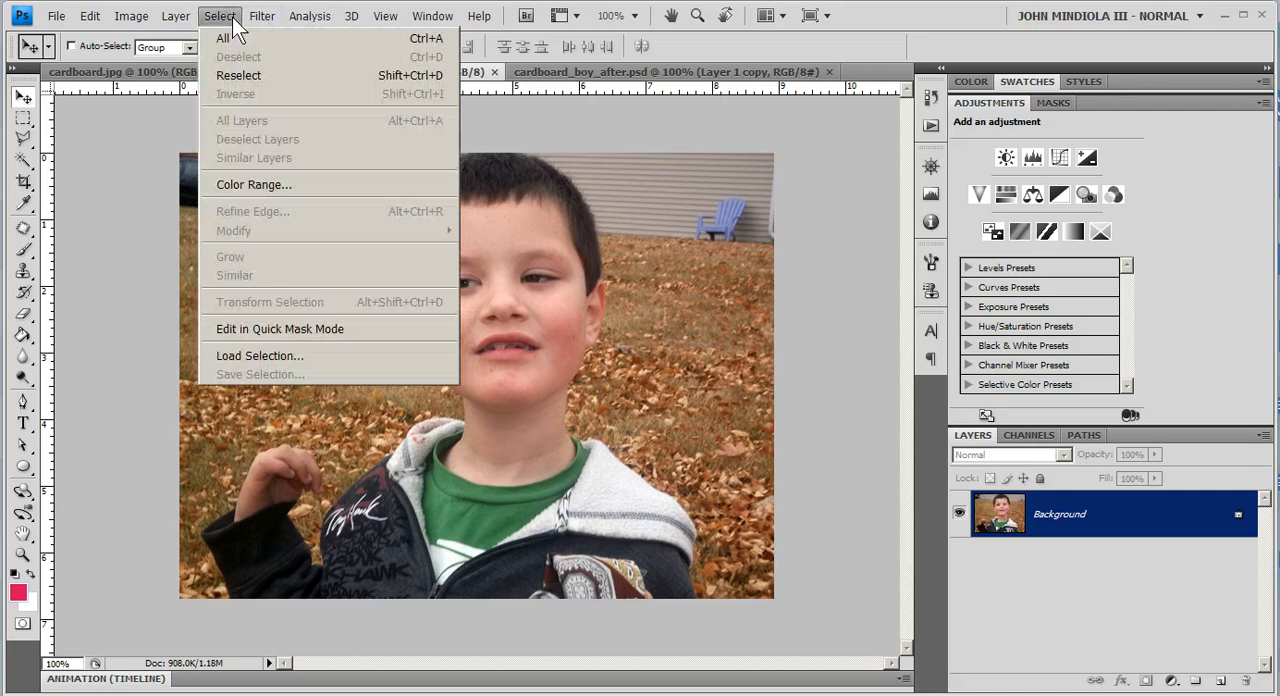
{"action": "left_click", "coordinate": [263, 360]}
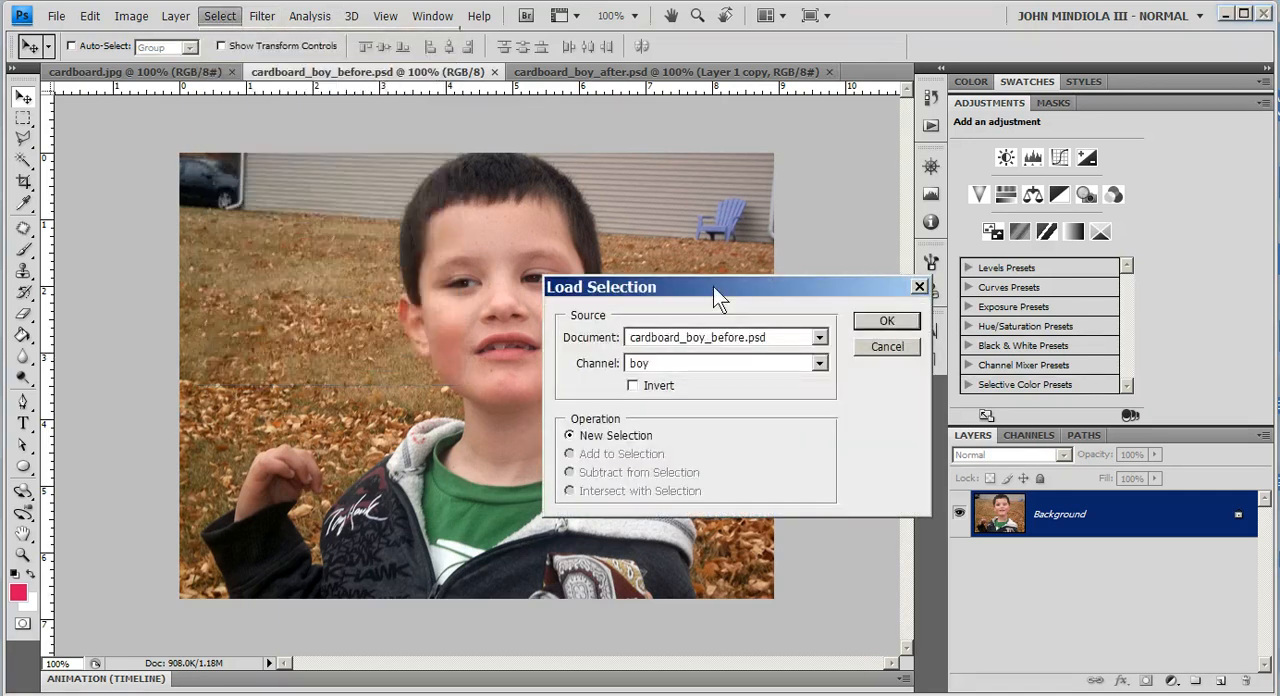
{"action": "left_click_drag", "start_coordinate": [713, 286], "coordinate": [648, 153]}
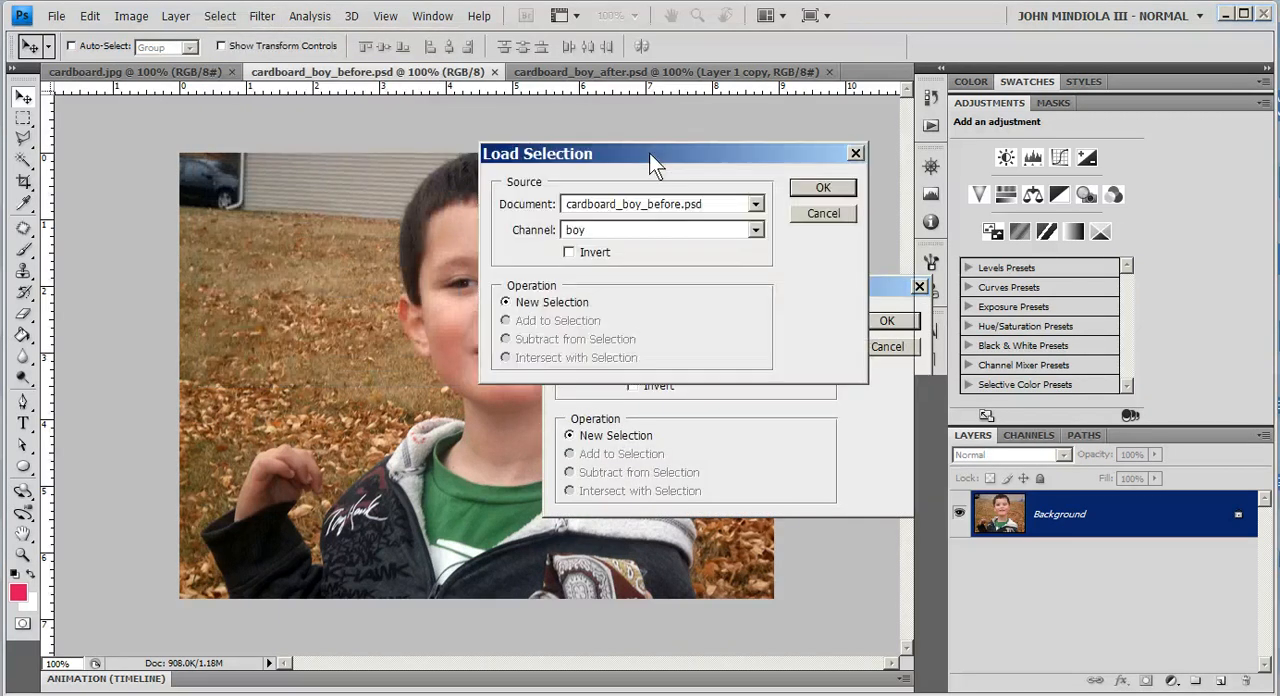
{"action": "left_click", "coordinate": [797, 188]}
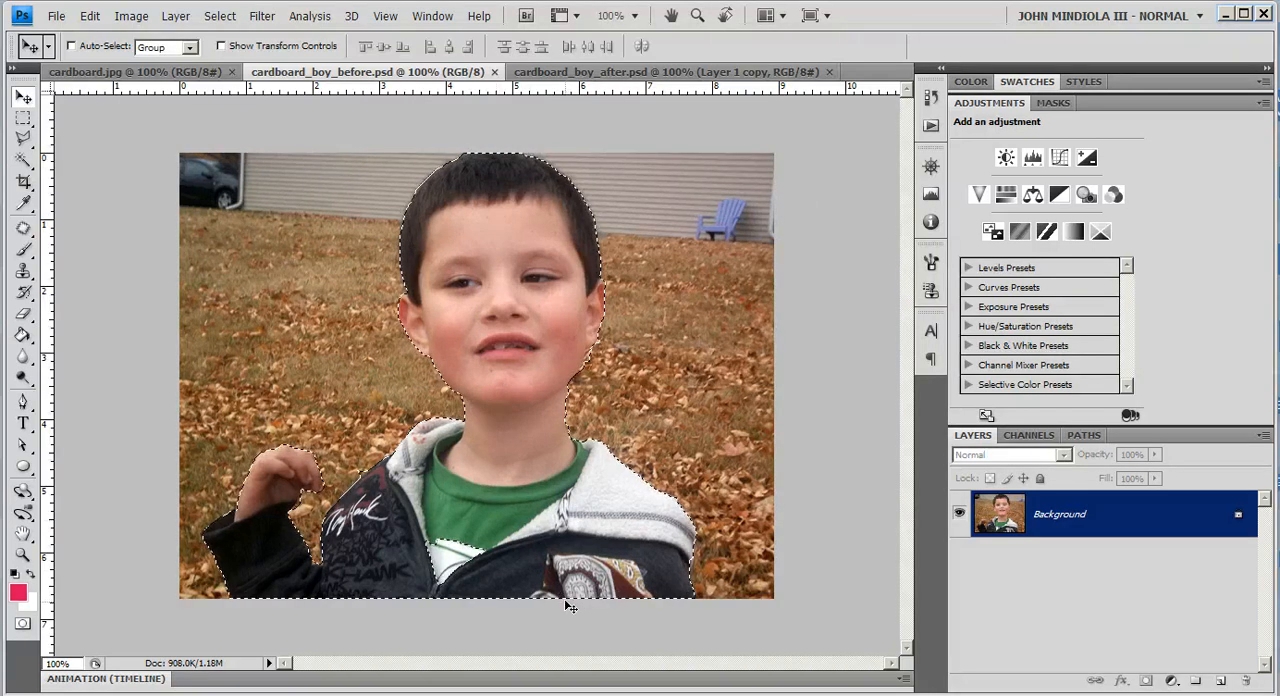
Step: Copy the selected boy and paste him into cardboard.jpg as a new layer
{"action": "left_click", "coordinate": [23, 118]}
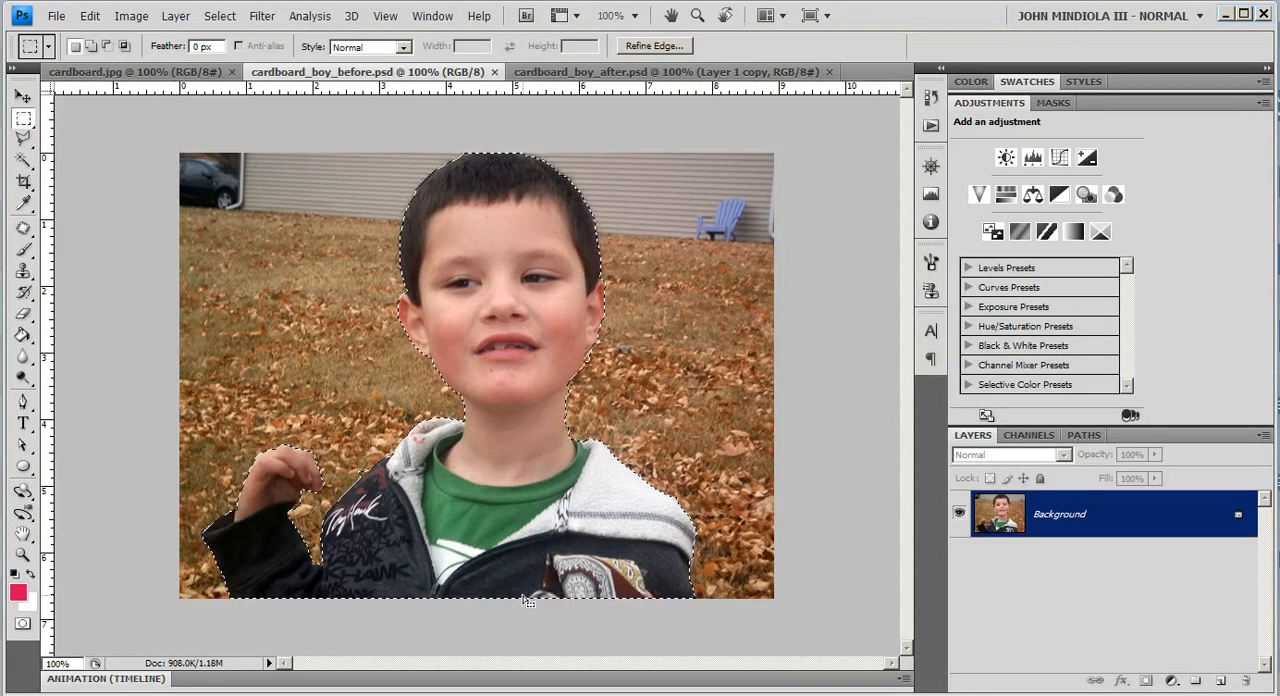
{"action": "left_click", "coordinate": [90, 16]}
{"action": "left_click", "coordinate": [118, 149]}
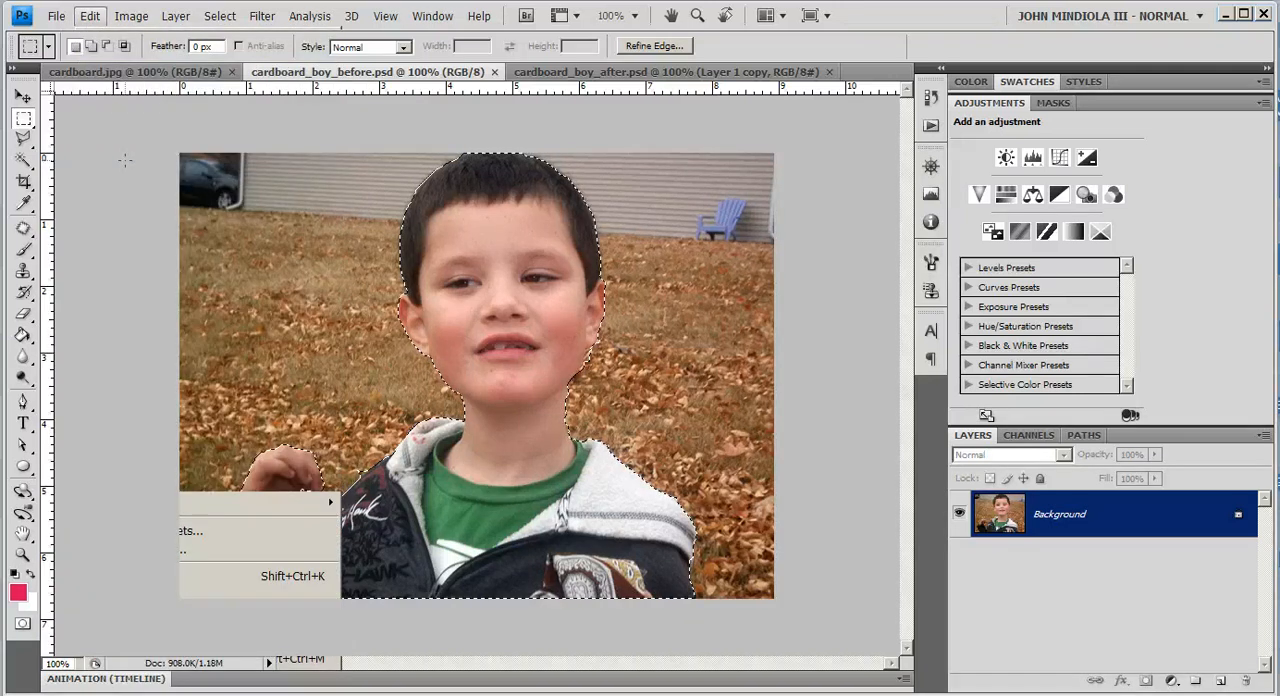
{"action": "left_click", "coordinate": [103, 69]}
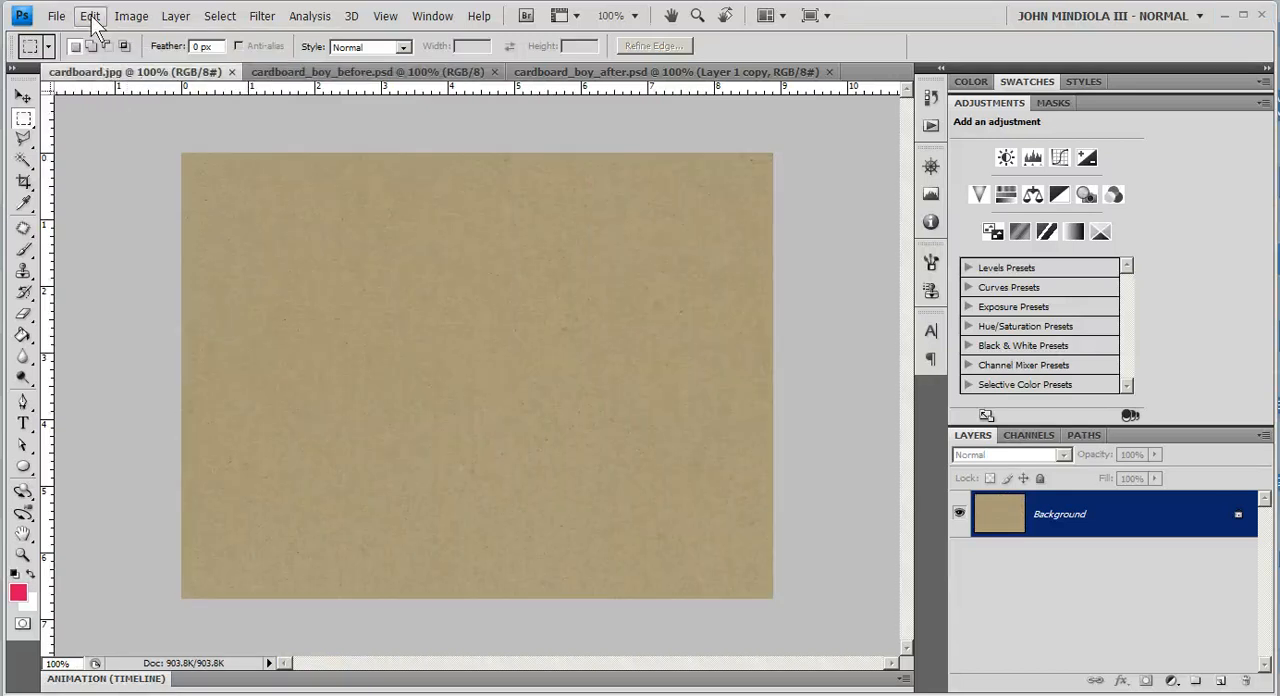
{"action": "left_click", "coordinate": [90, 16]}
{"action": "left_click", "coordinate": [114, 189]}
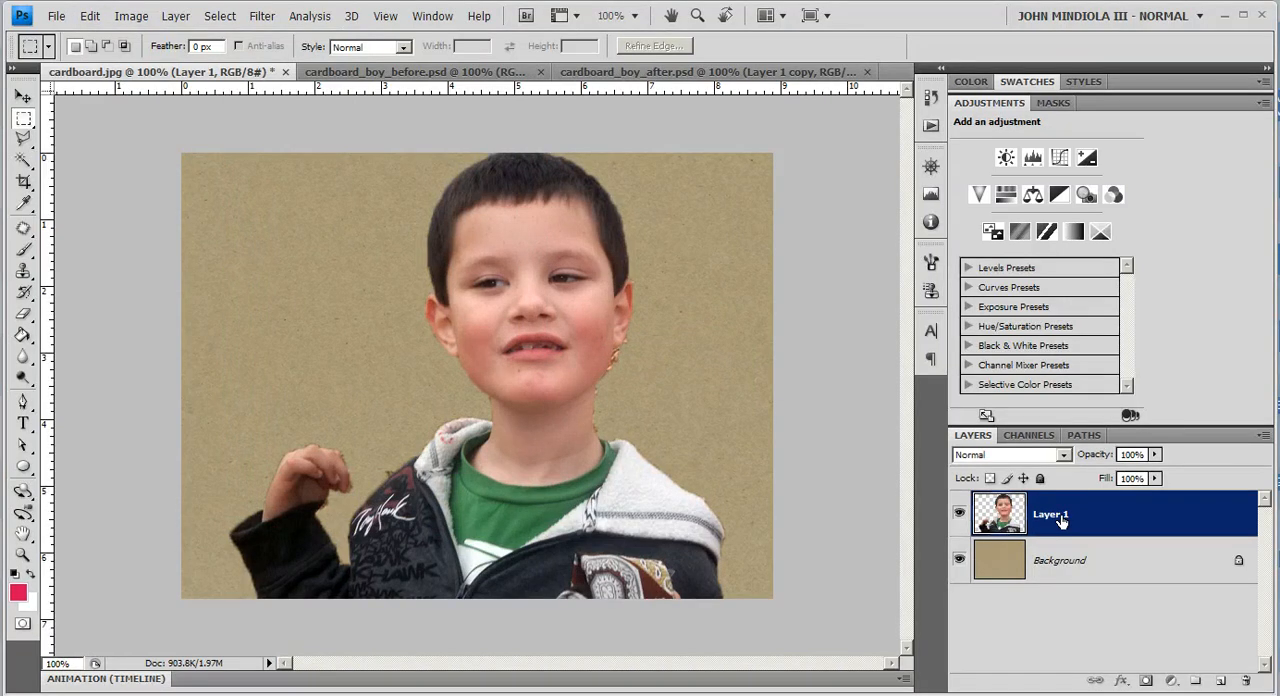
Step: Rename the pasted layer as "boy"
{"action": "double_click", "coordinate": [1060, 516]}
{"action": "type", "text": "boy"}
{"action": "key", "text": "Return"}
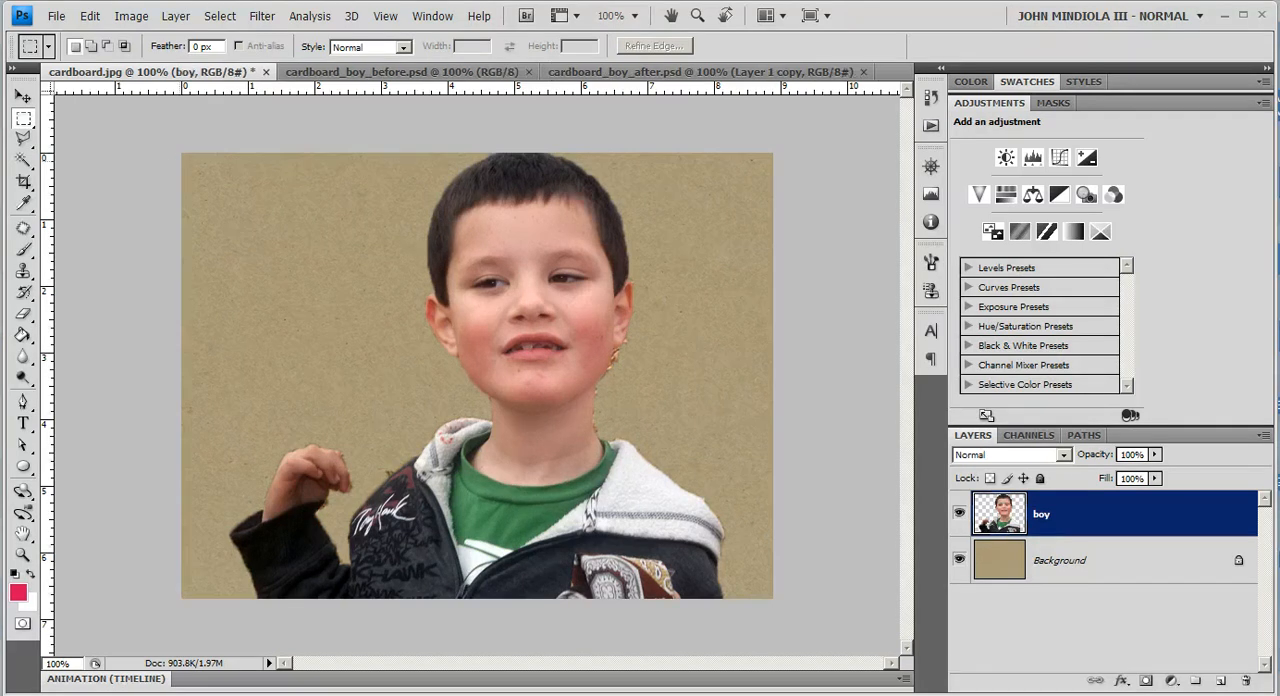
Step: Duplicate the boy layer, hide the original and keep the copy selected
{"action": "left_click", "coordinate": [22, 96]}
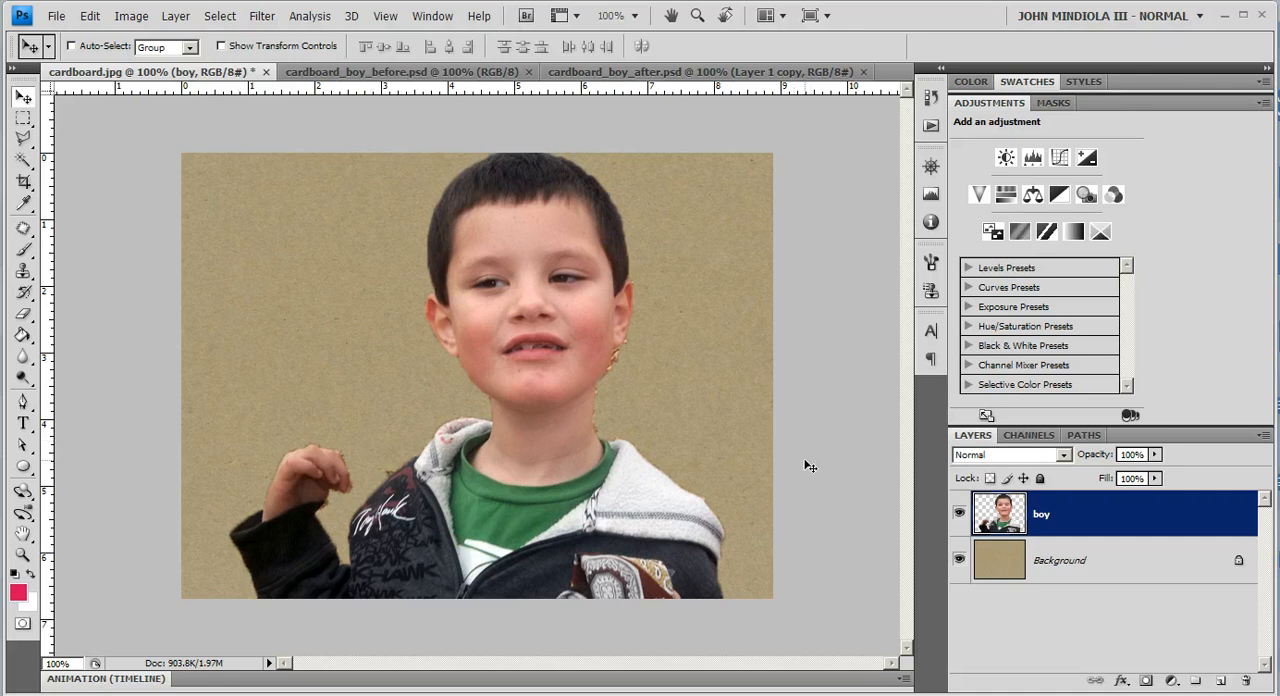
{"action": "left_click_drag", "start_coordinate": [1057, 524], "coordinate": [1222, 681]}
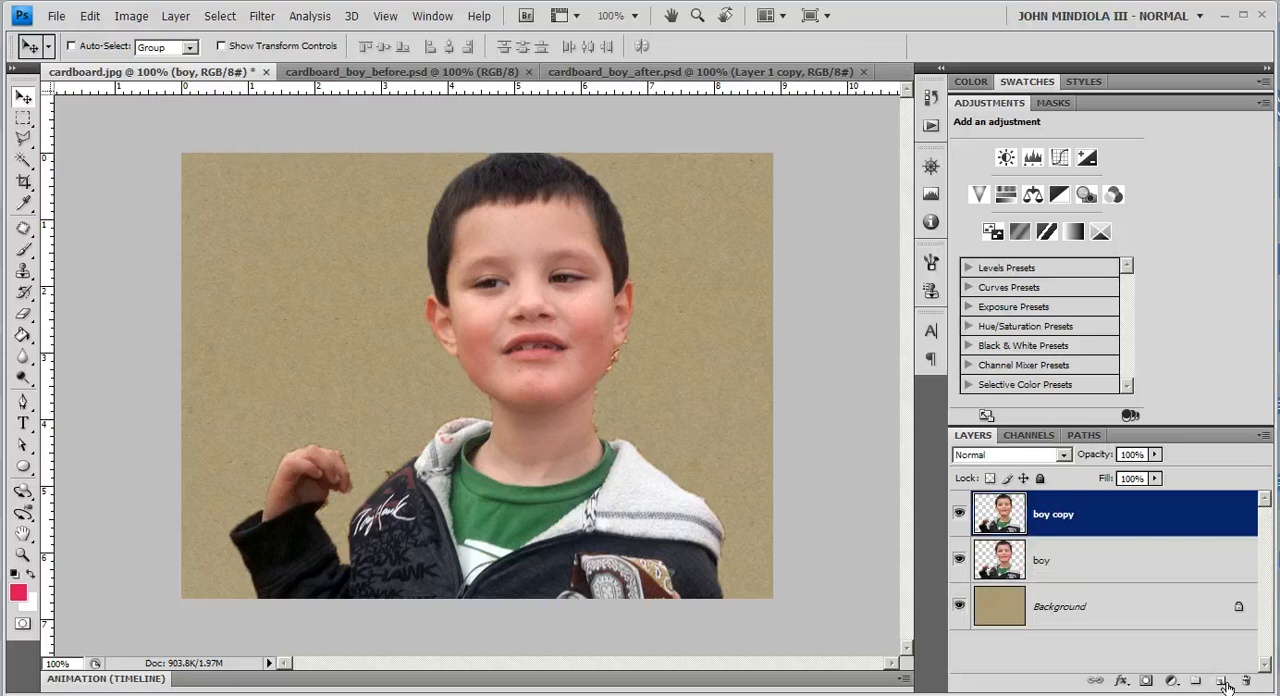
{"action": "left_click", "coordinate": [959, 560]}
{"action": "left_click", "coordinate": [1048, 522]}
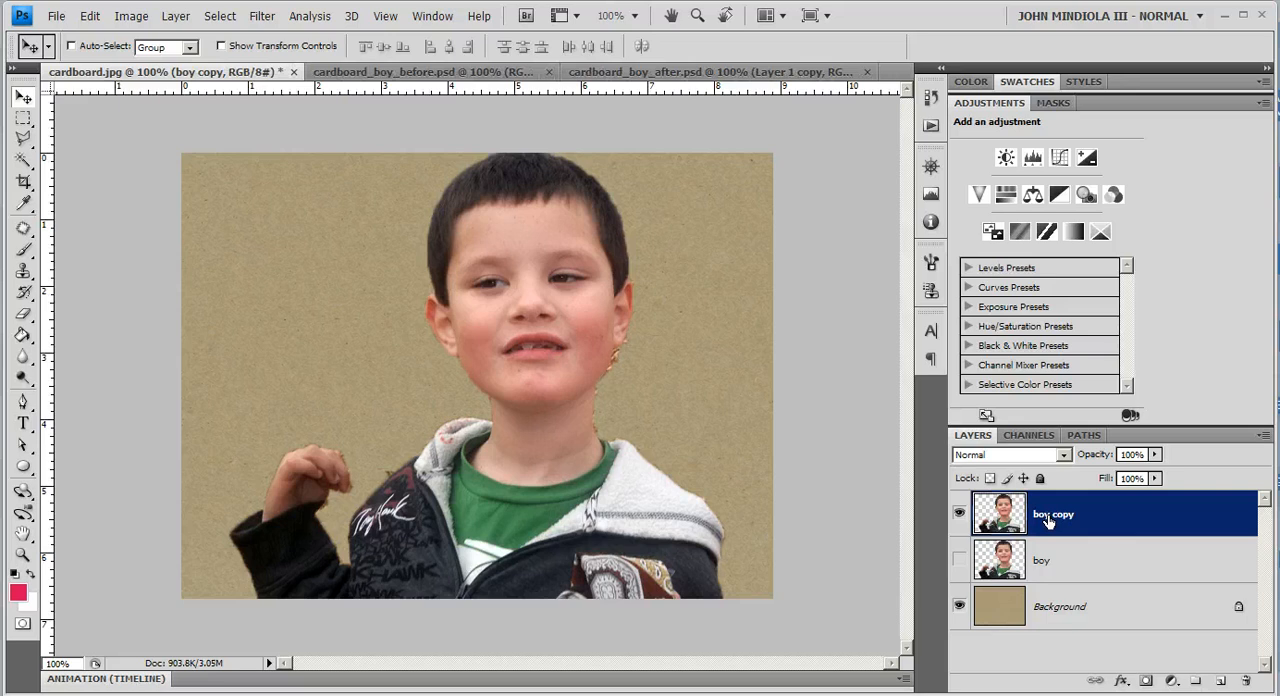
{"action": "double_click", "coordinate": [1000, 106]}
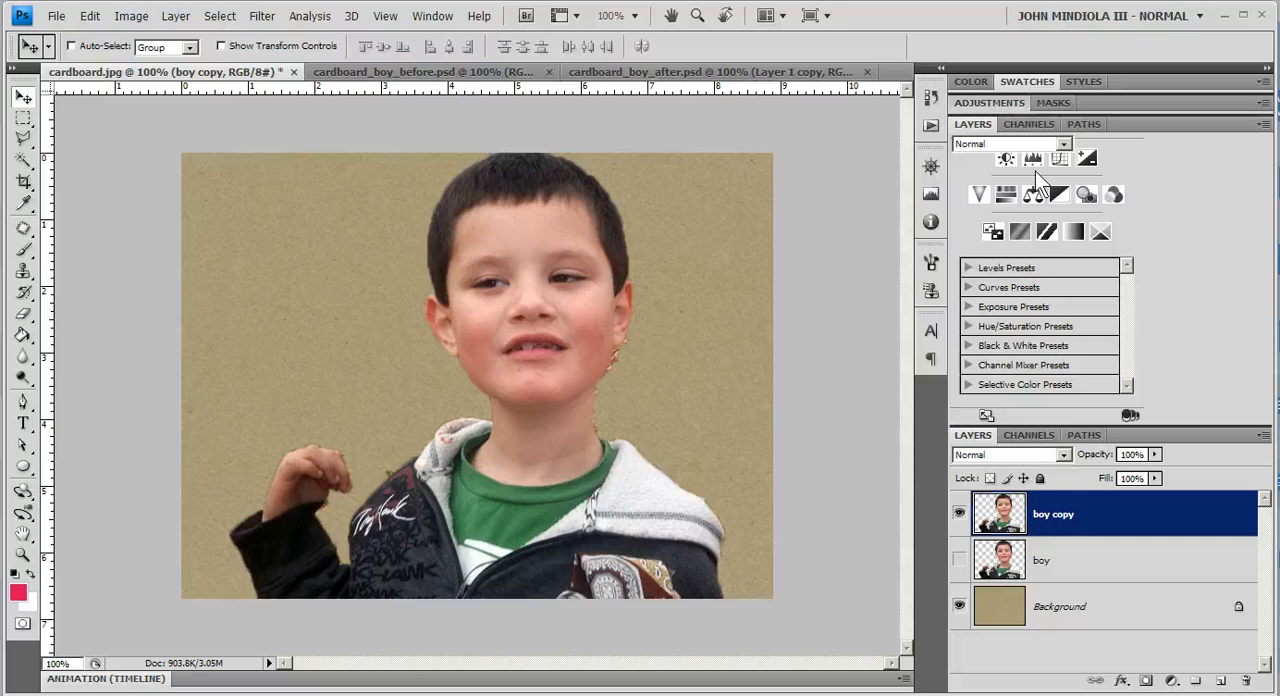
{"action": "double_click", "coordinate": [991, 104]}
{"action": "left_click", "coordinate": [993, 104]}
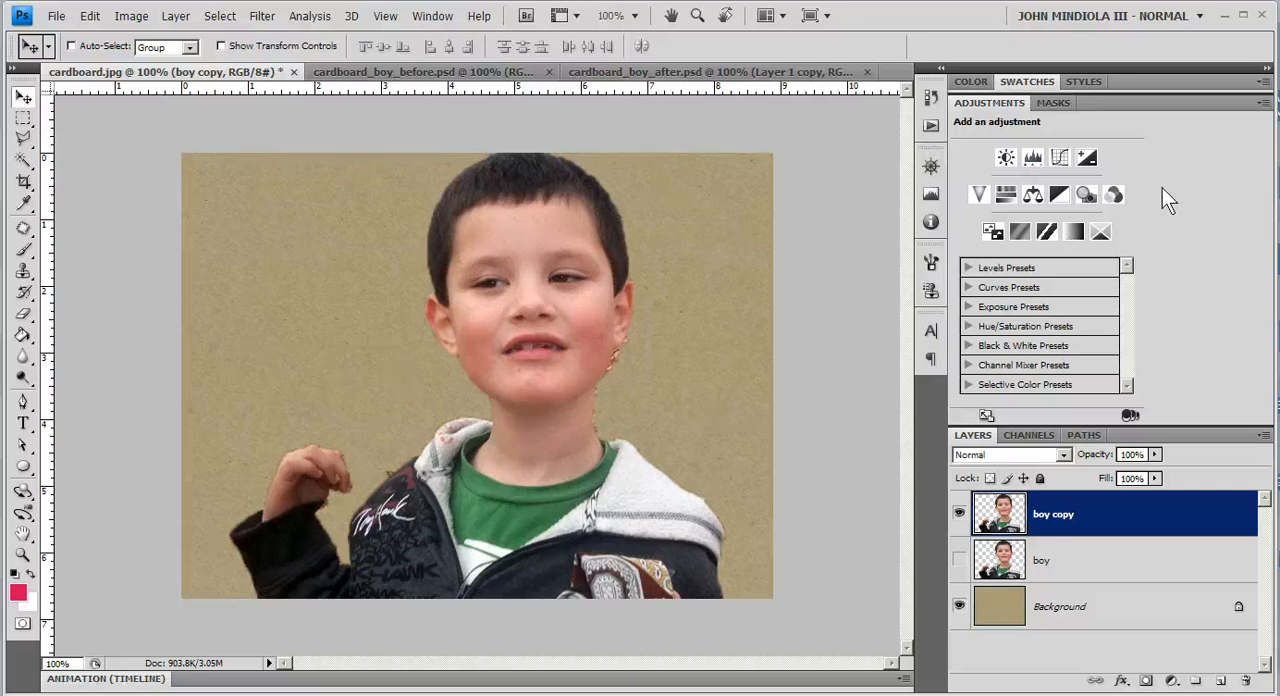
Step: Add a Levels adjustment layer above the boy copy and clip it to that layer
{"action": "left_click", "coordinate": [1033, 160]}
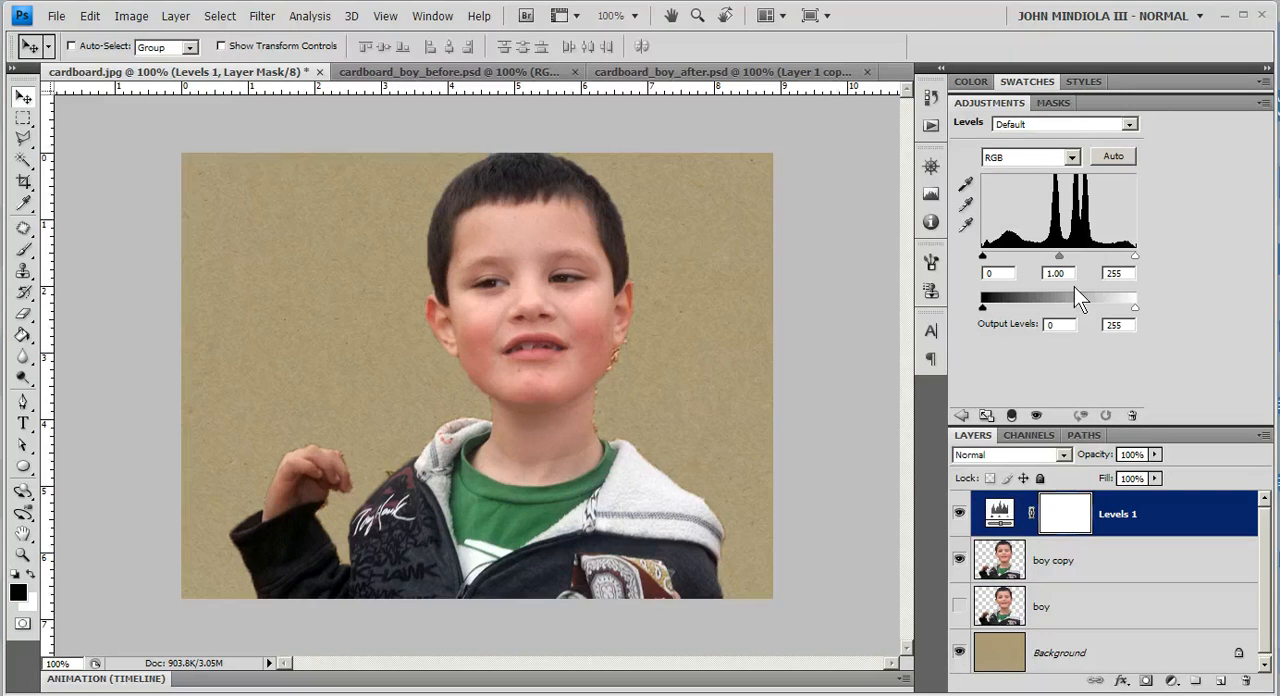
{"action": "right_click", "coordinate": [1178, 527]}
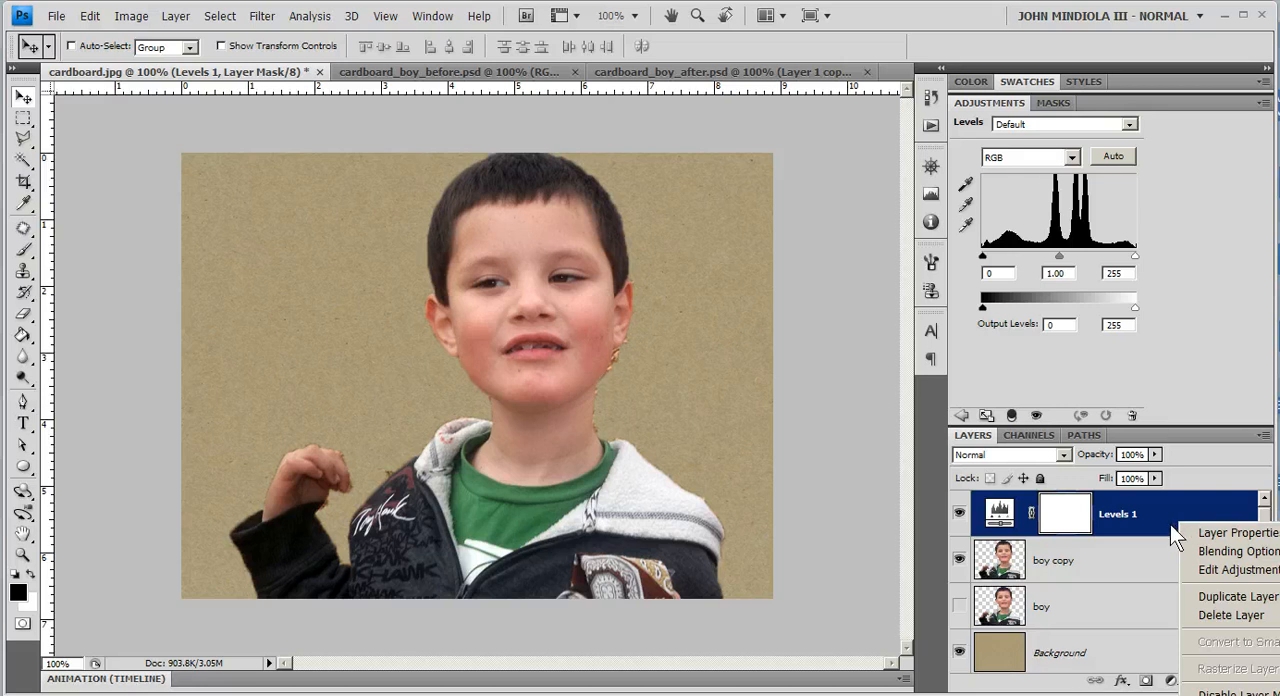
{"action": "left_click", "coordinate": [1194, 464]}
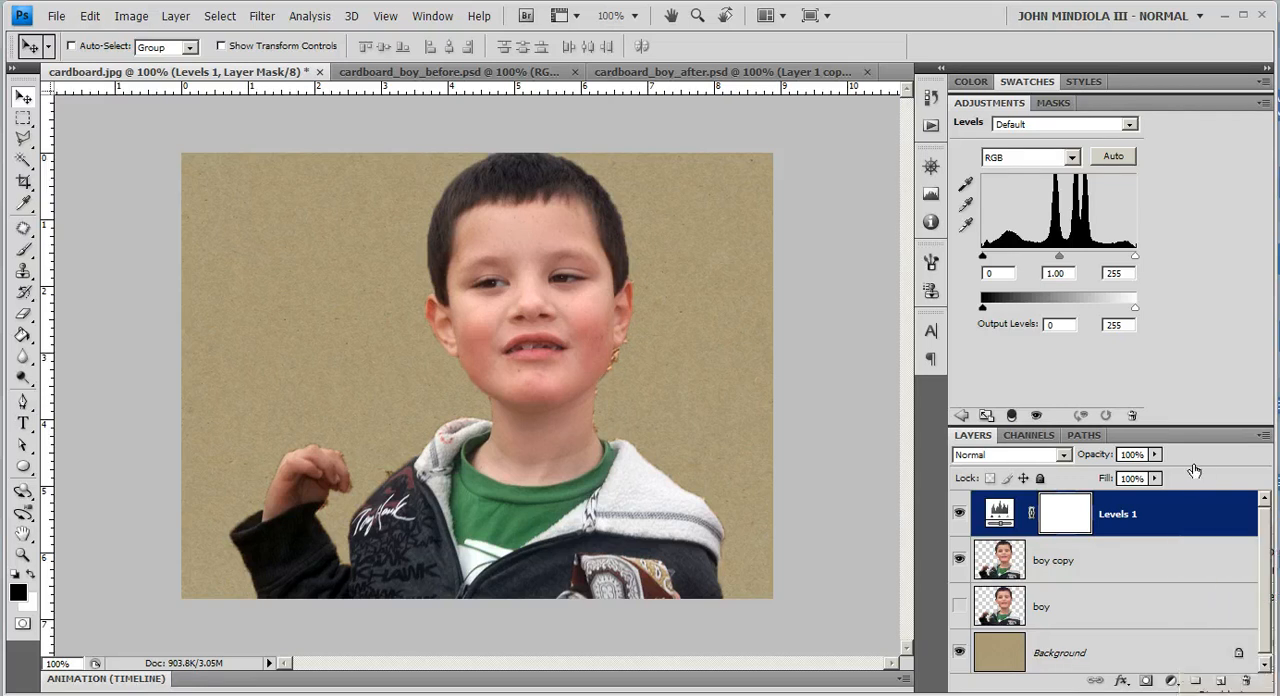
{"action": "left_click", "coordinate": [1199, 537], "text": "alt"}
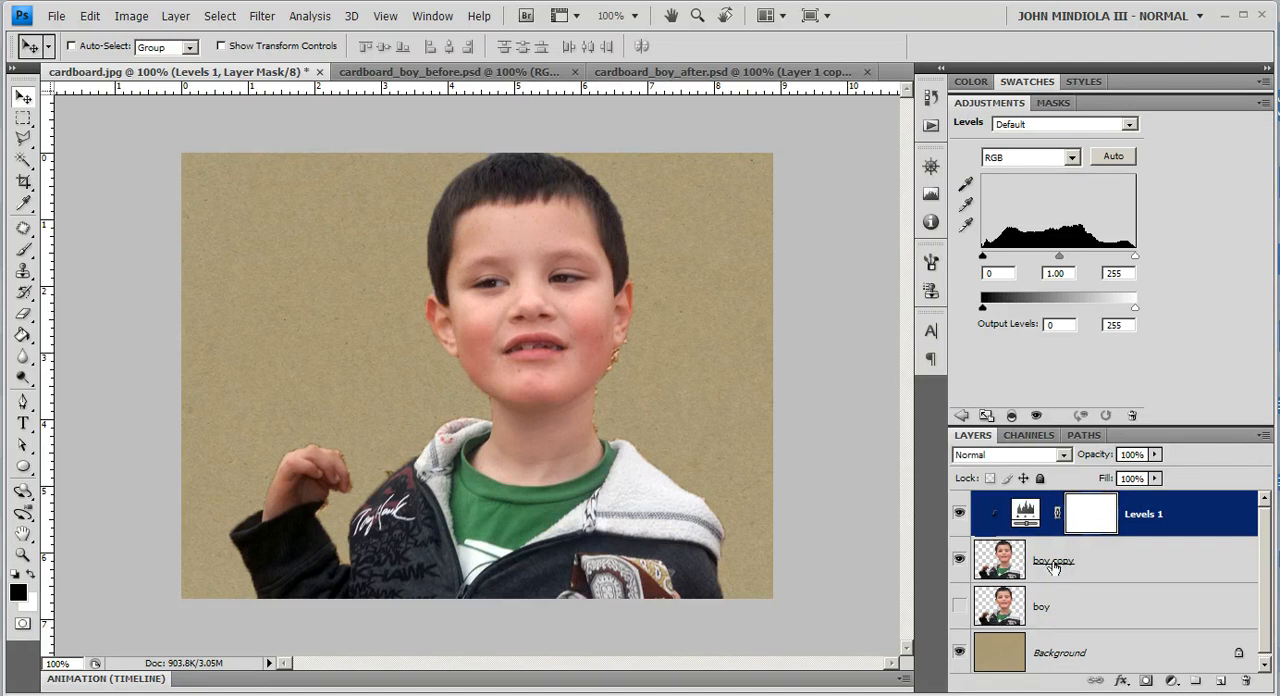
Step: Brighten the boy copy through Levels, with the midtone input at 1.65 and the white input at 178
{"action": "left_click", "coordinate": [1112, 151]}
{"action": "left_click_drag", "start_coordinate": [1134, 256], "coordinate": [1018, 253]}
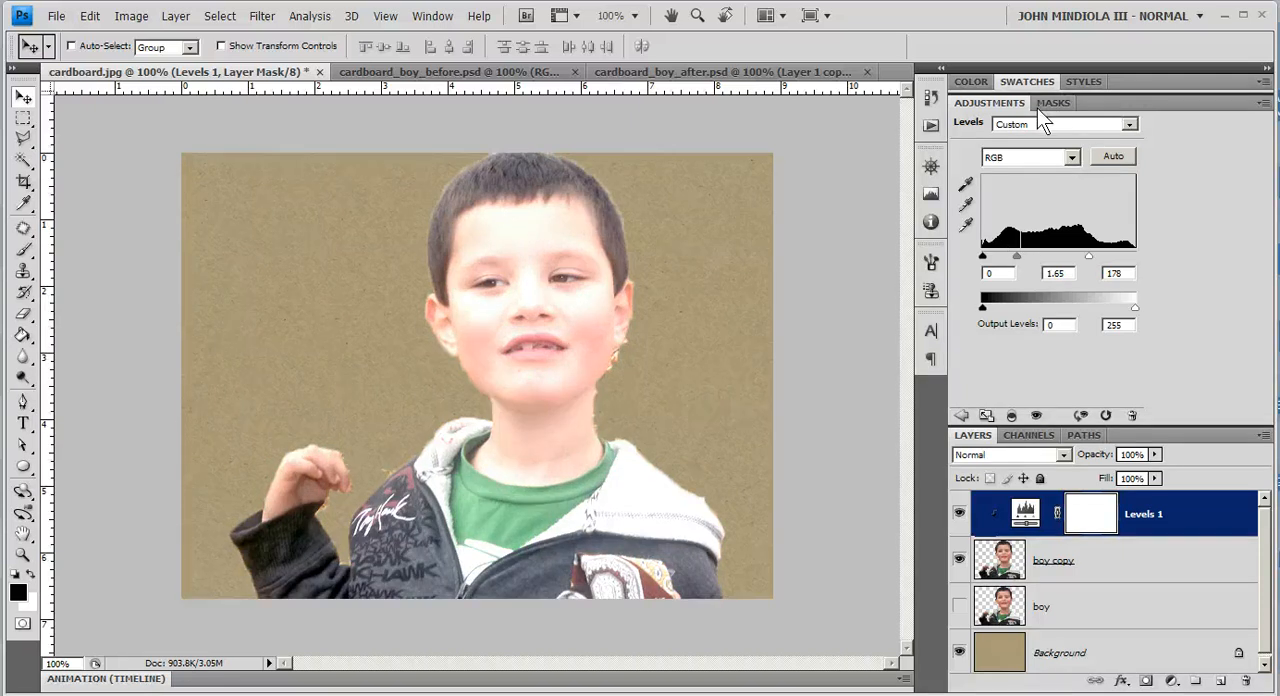
{"action": "left_click", "coordinate": [961, 415]}
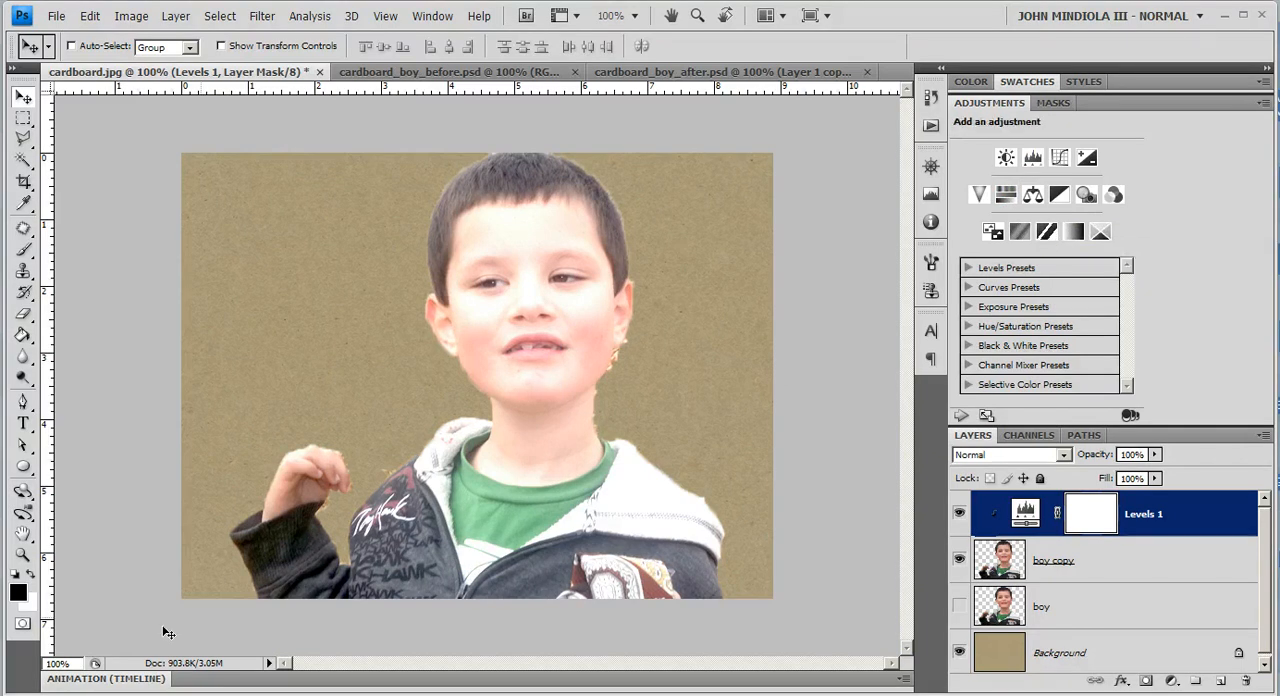
Step: Add a Threshold adjustment layer clipped to the boy copy and set its threshold level to 210
{"action": "left_click", "coordinate": [1046, 231]}
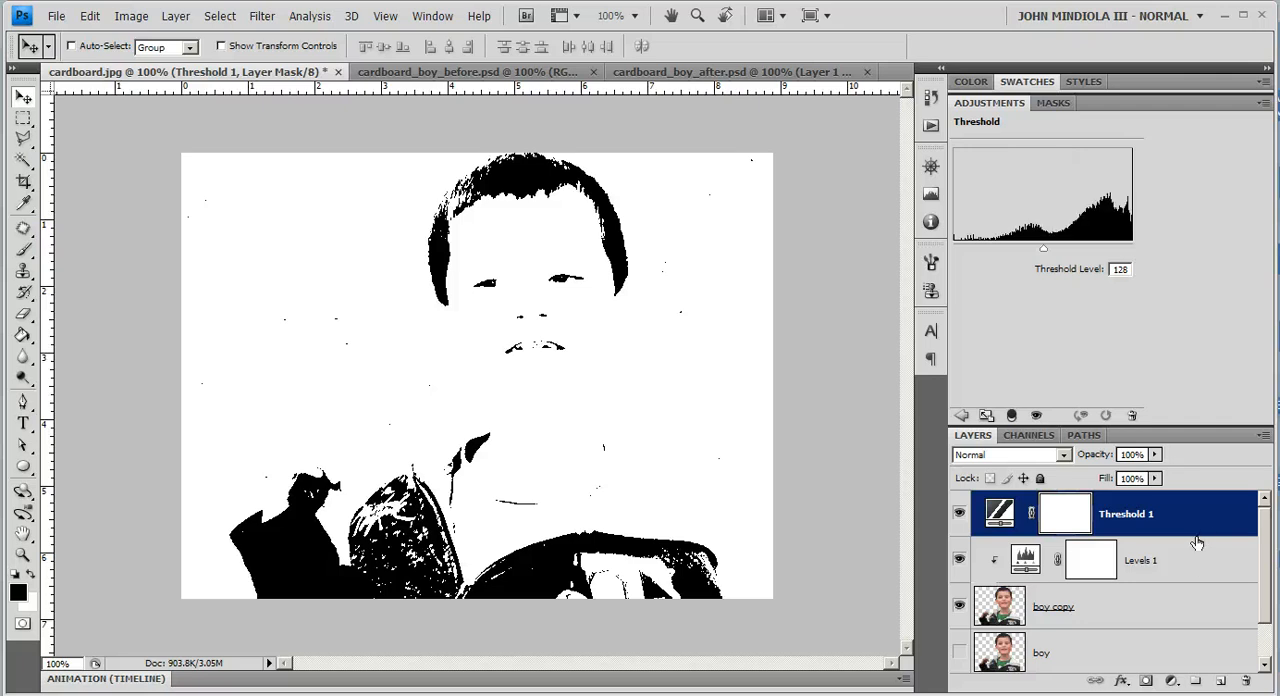
{"action": "left_click", "coordinate": [1205, 537], "text": "alt"}
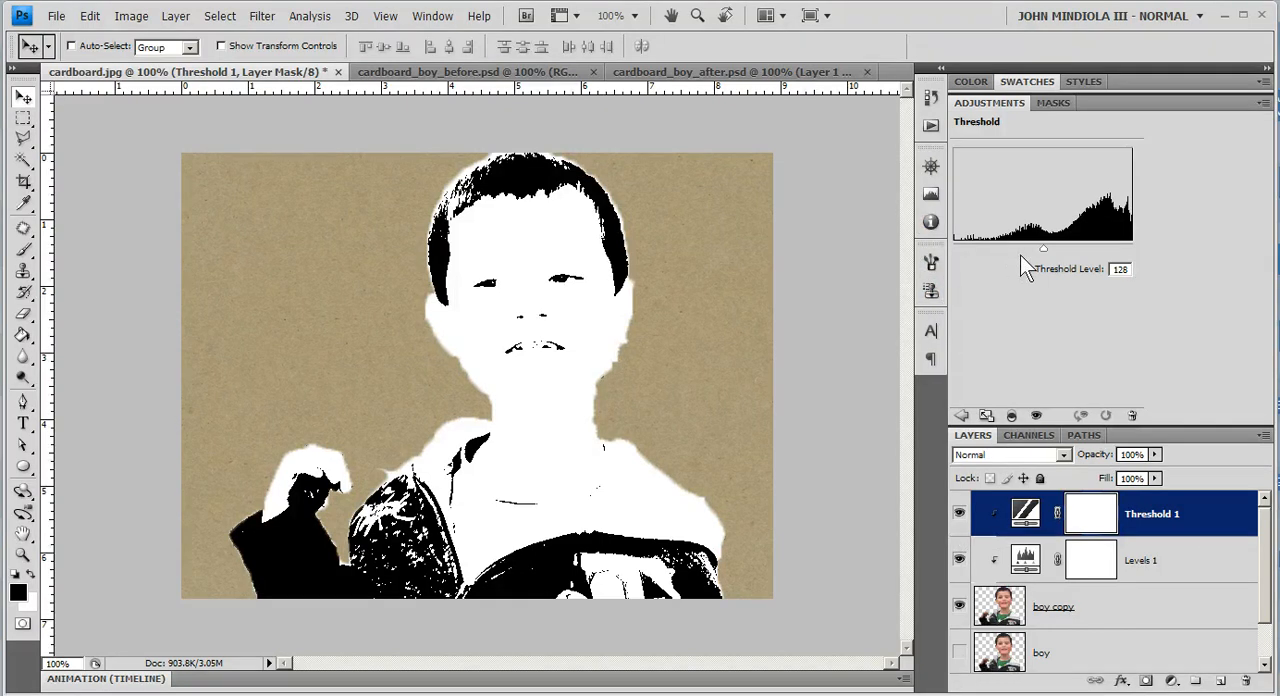
{"action": "left_click_drag", "start_coordinate": [1045, 249], "coordinate": [1104, 250]}
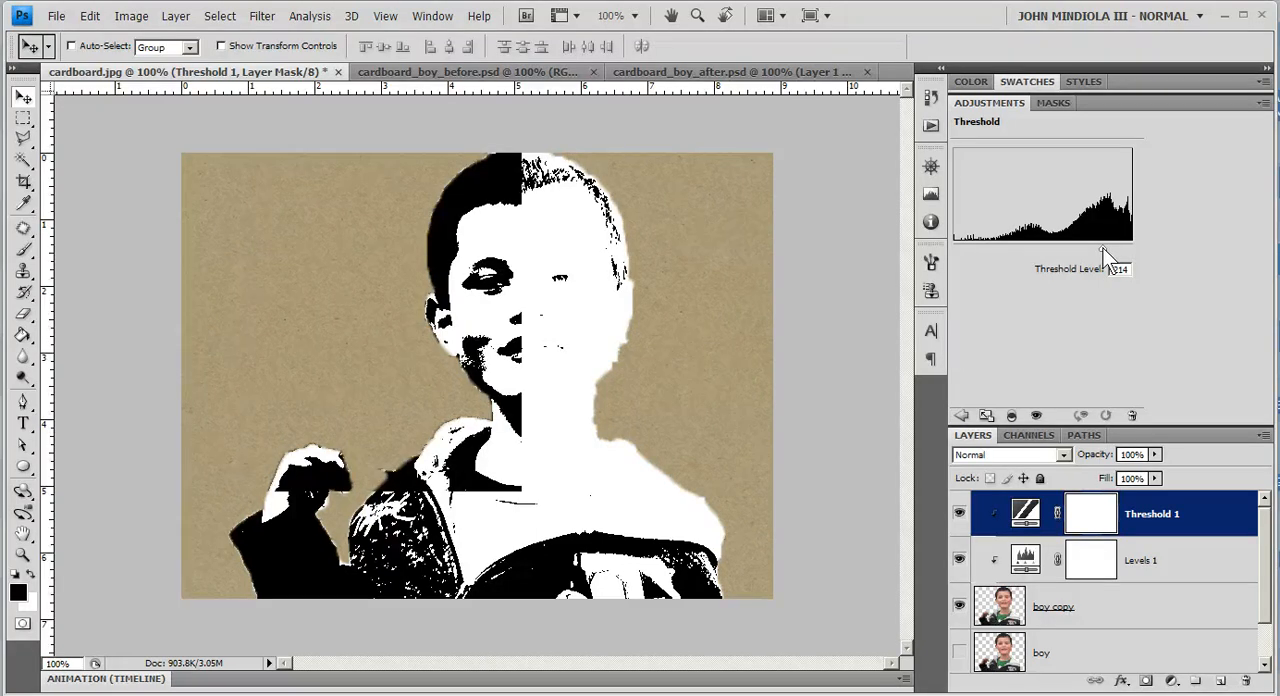
{"action": "mouse_move", "coordinate": [1104, 248]}
{"action": "left_mouse_down"}
{"action": "mouse_move", "coordinate": [1088, 248]}
{"action": "mouse_move", "coordinate": [1100, 246]}
{"action": "left_mouse_up"}
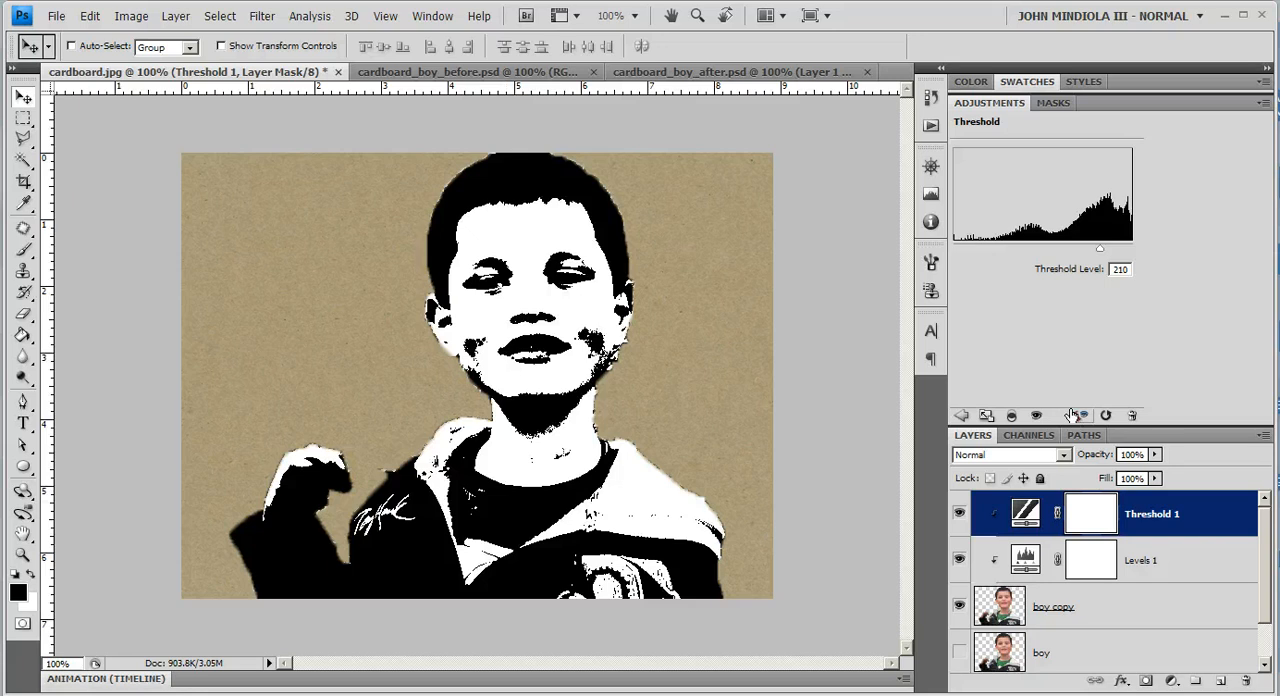
Step: Set the blend mode of the boy copy layer to Multiply
{"action": "left_click", "coordinate": [1094, 612]}
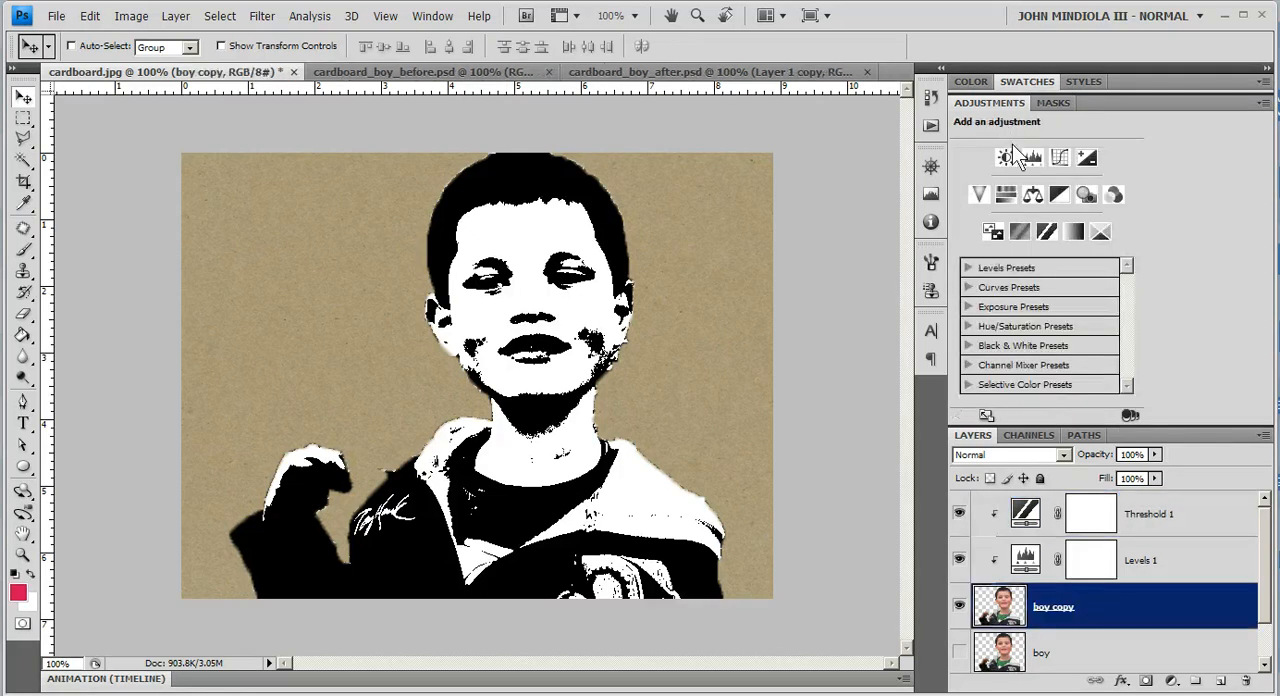
{"action": "left_click", "coordinate": [1062, 454]}
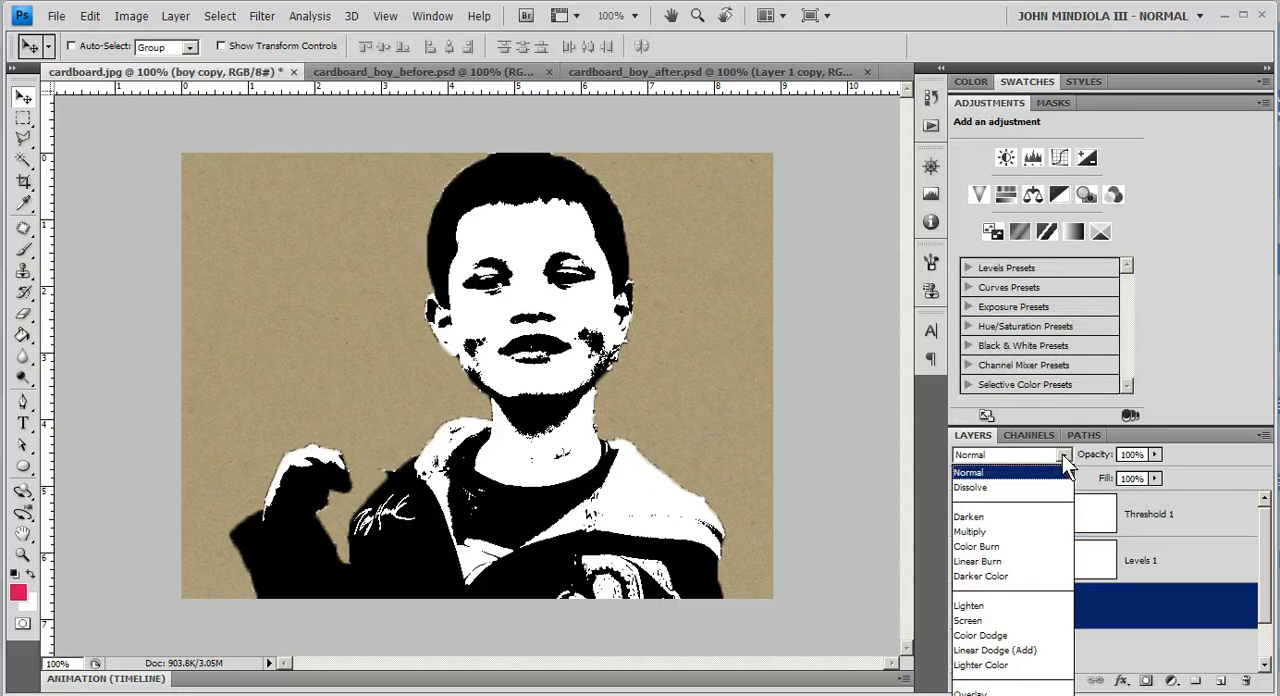
{"action": "left_click", "coordinate": [985, 532]}
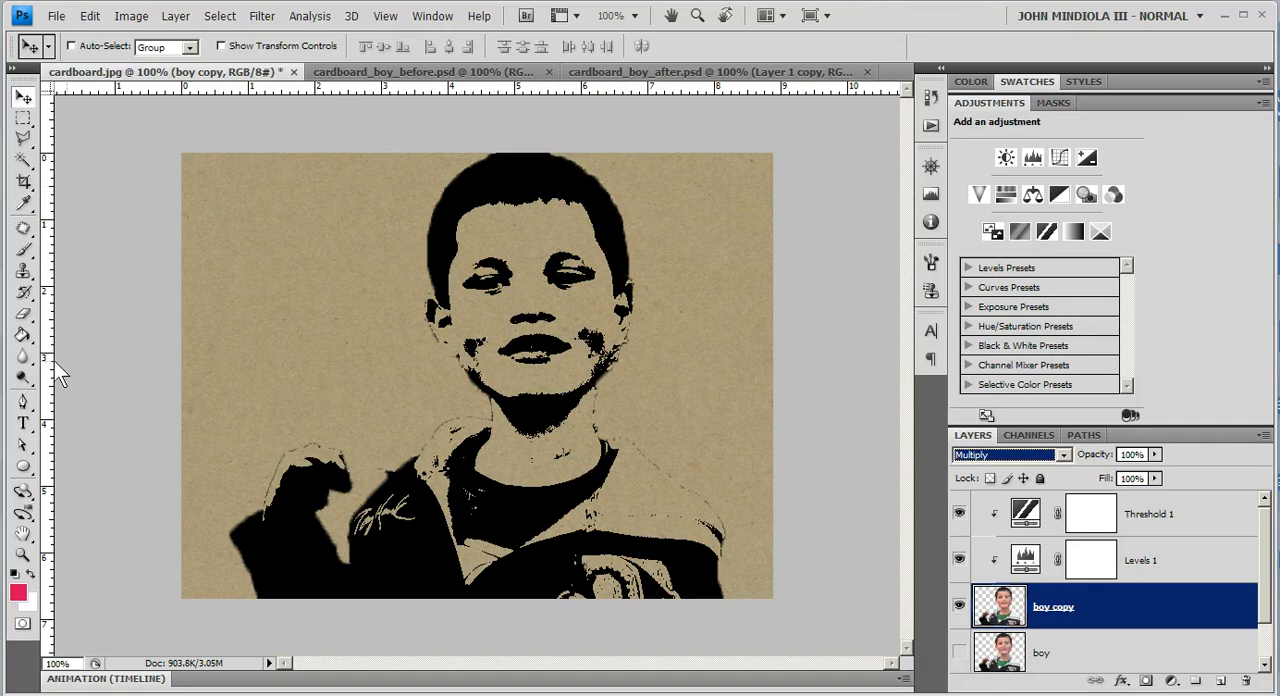
Step: With the Dodge tool at 76% exposure on Shadows, lighten the boy's hair to bring out detail on the boy copy layer
{"action": "left_click", "coordinate": [23, 378]}
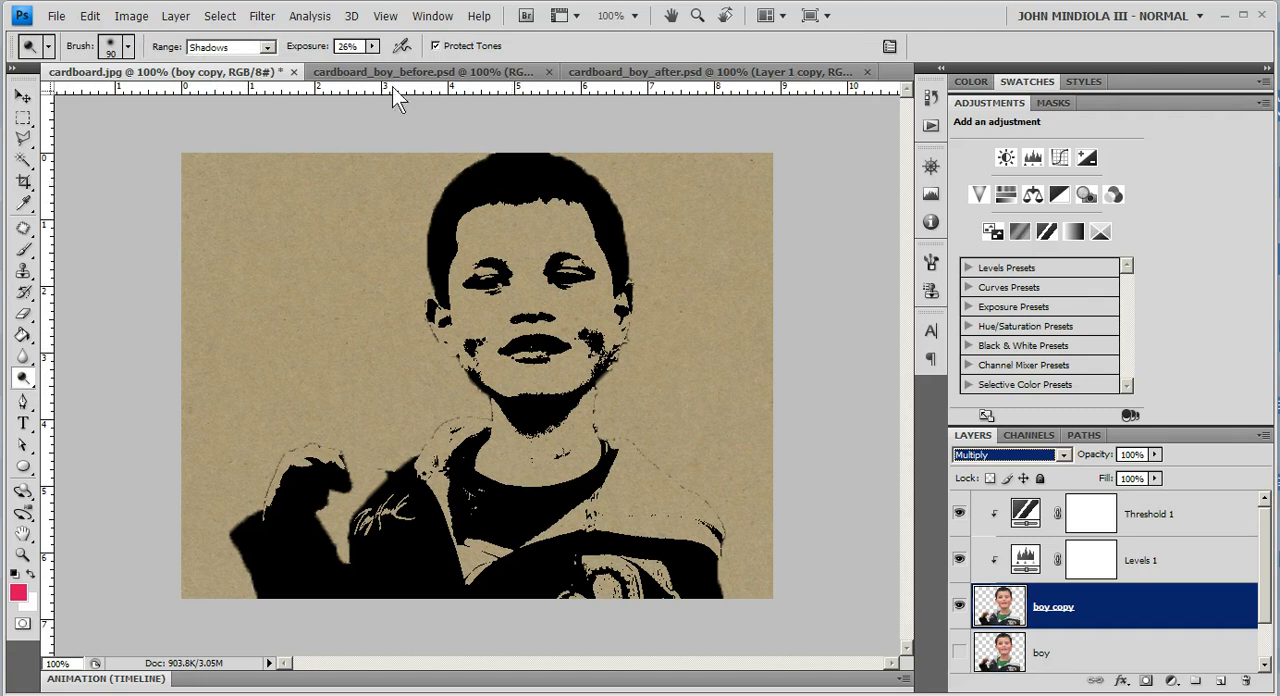
{"action": "left_click", "coordinate": [371, 46]}
{"action": "left_click_drag", "start_coordinate": [385, 63], "coordinate": [420, 63]}
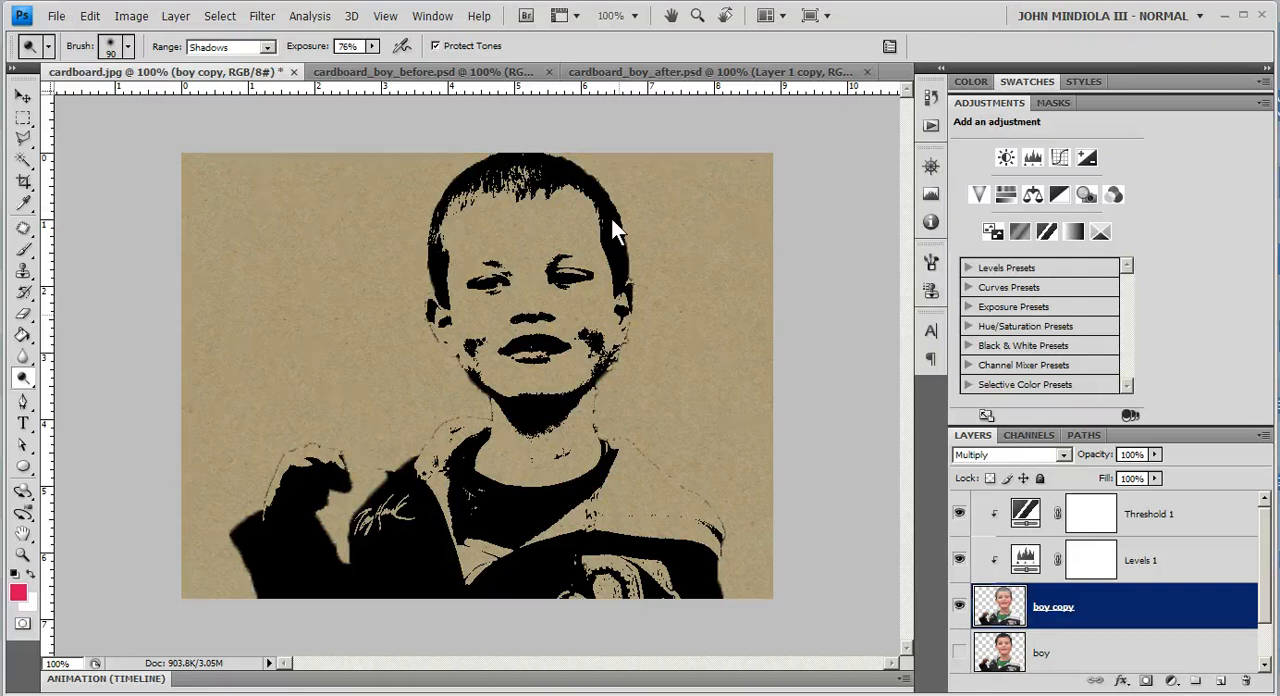
{"action": "left_click_drag", "start_coordinate": [611, 218], "coordinate": [591, 200]}
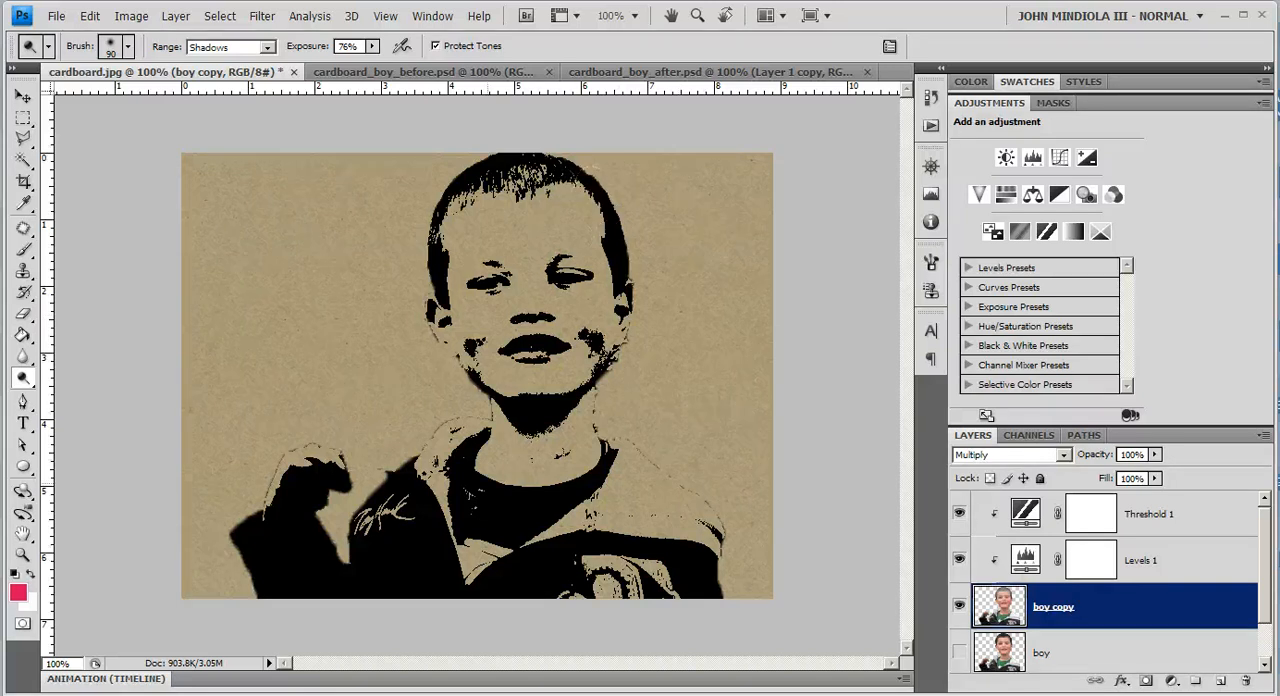
{"action": "left_click", "coordinate": [592, 207]}
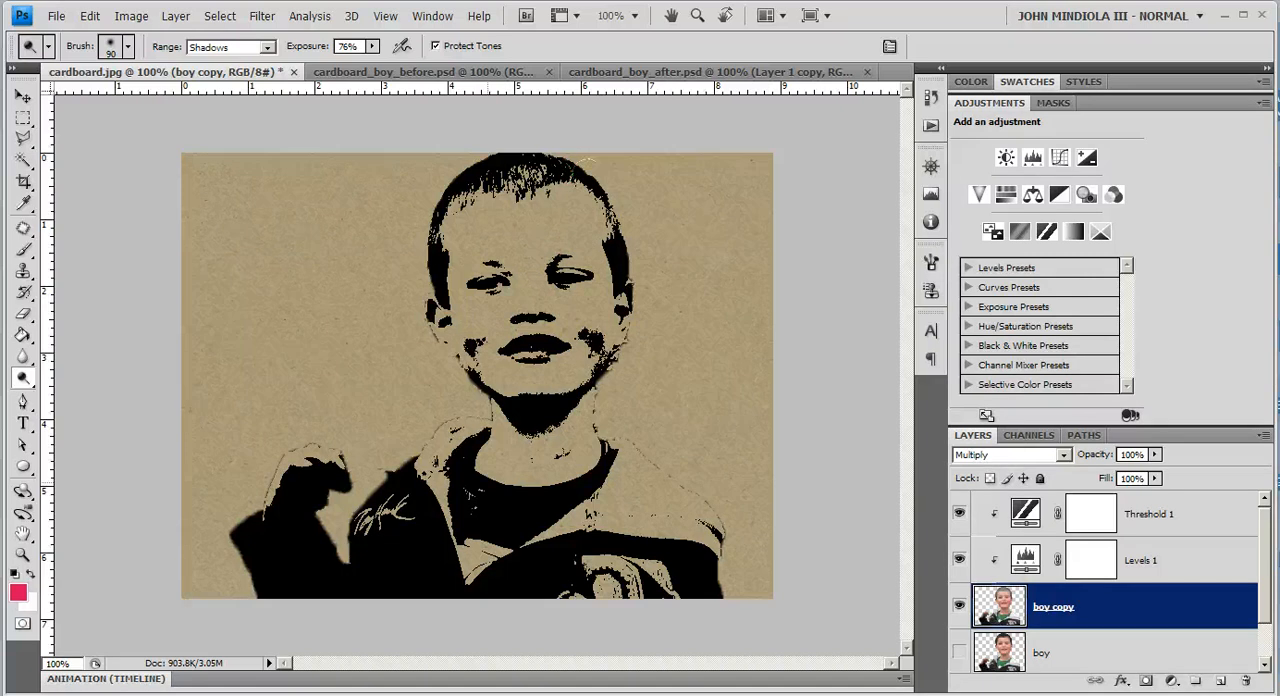
{"action": "left_click_drag", "start_coordinate": [588, 203], "coordinate": [626, 248]}
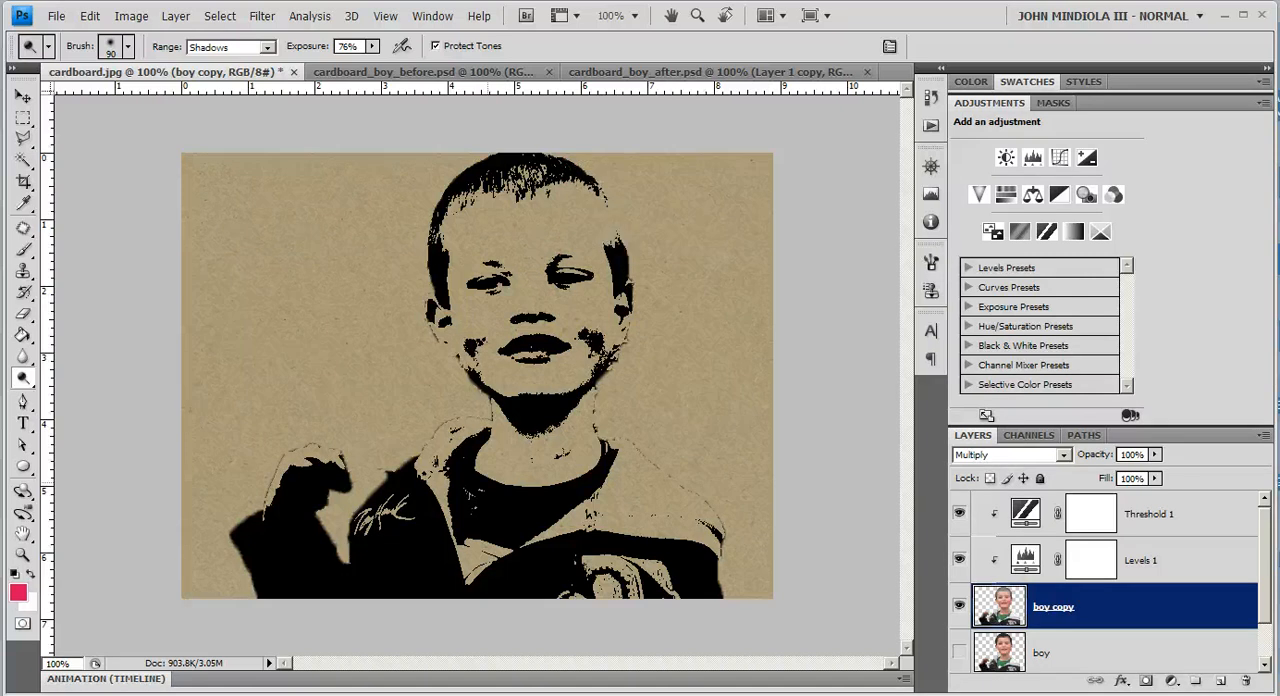